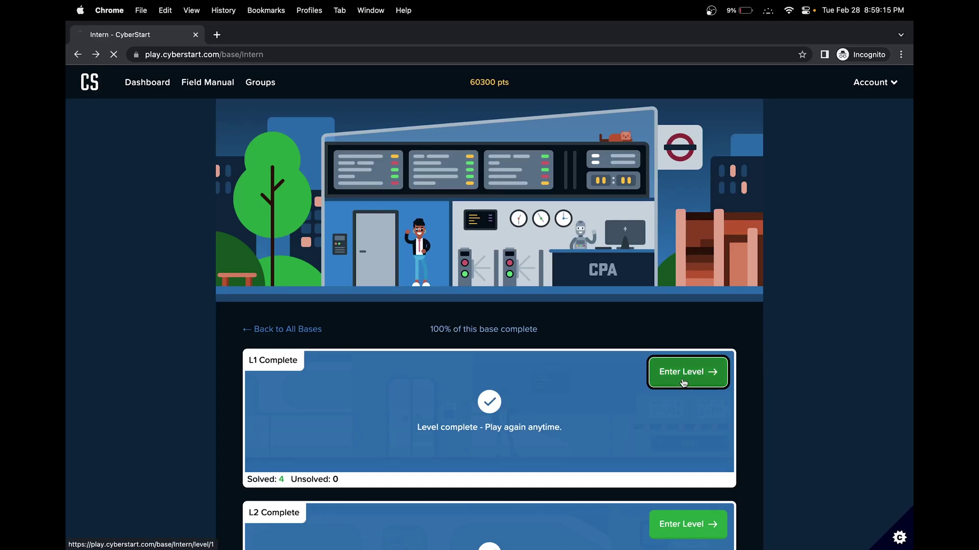
Enter Level 1, replay the Social Engineering challenge and go to the Chirp login
click(683, 373)
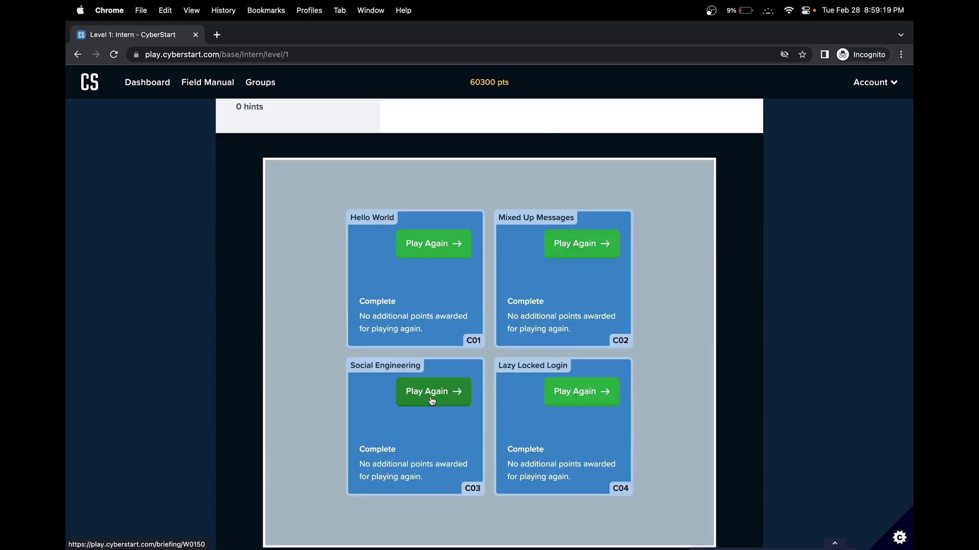
click(421, 395)
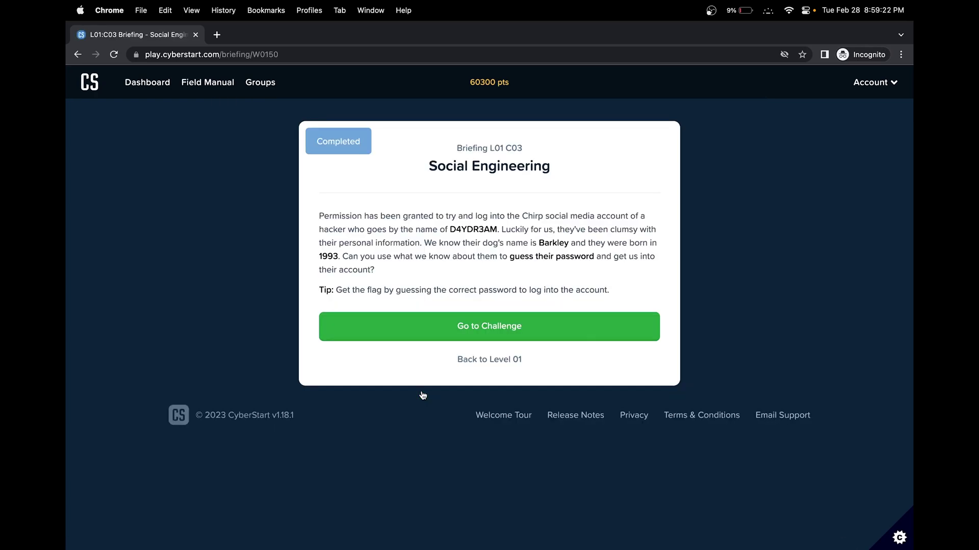
click(474, 326)
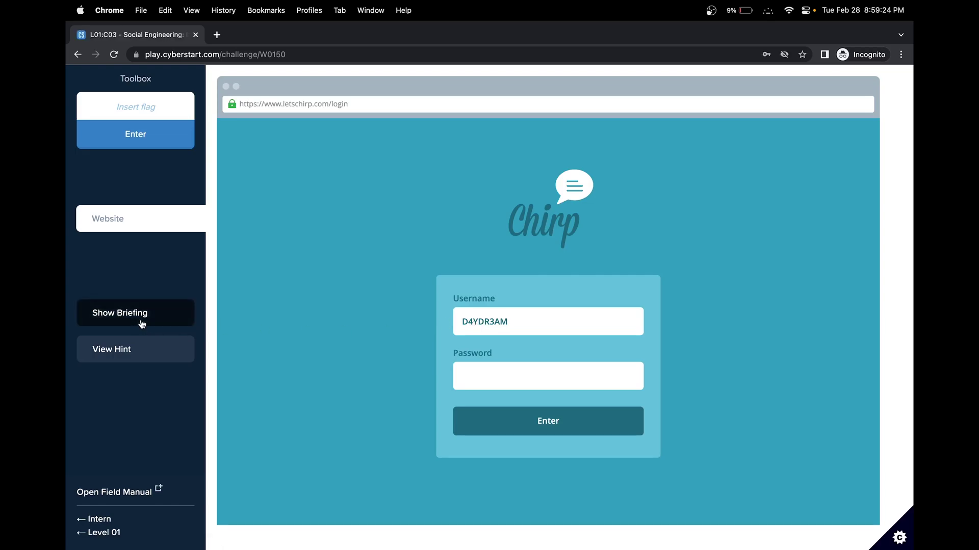
click(140, 322)
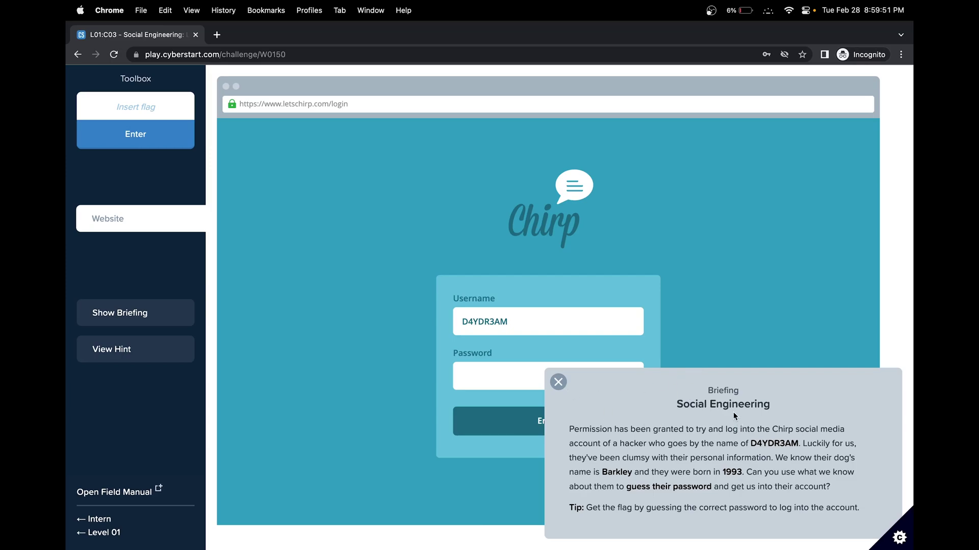
drag(674, 407, 797, 410)
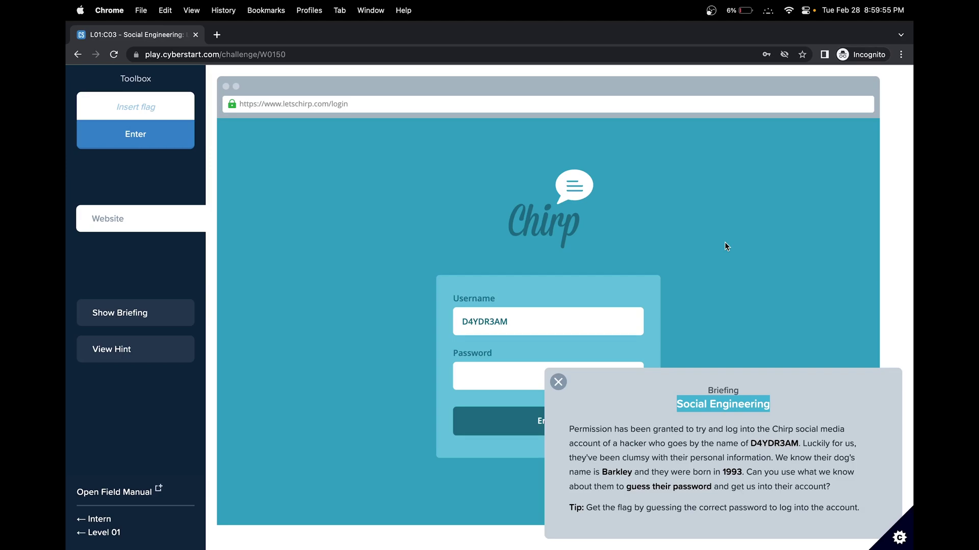
double_click(691, 405)
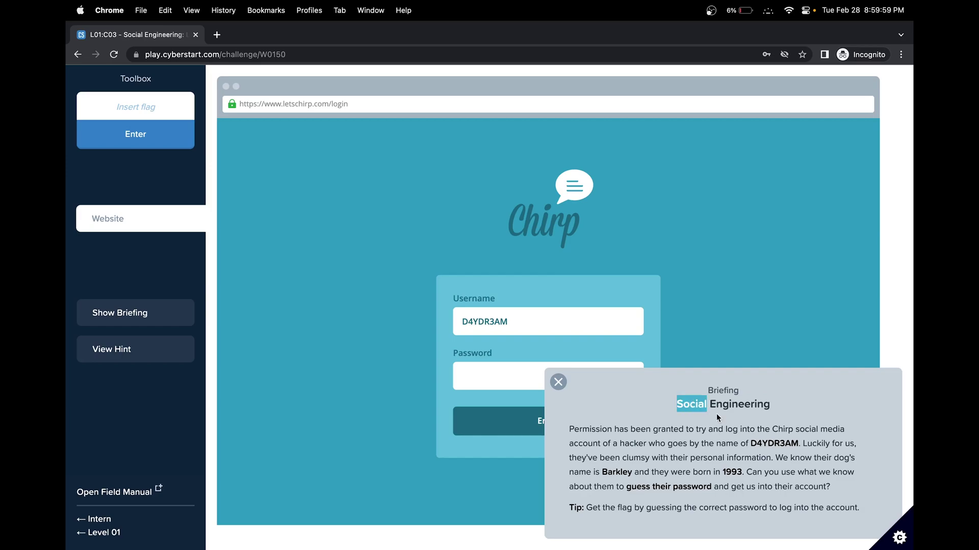
click(692, 404)
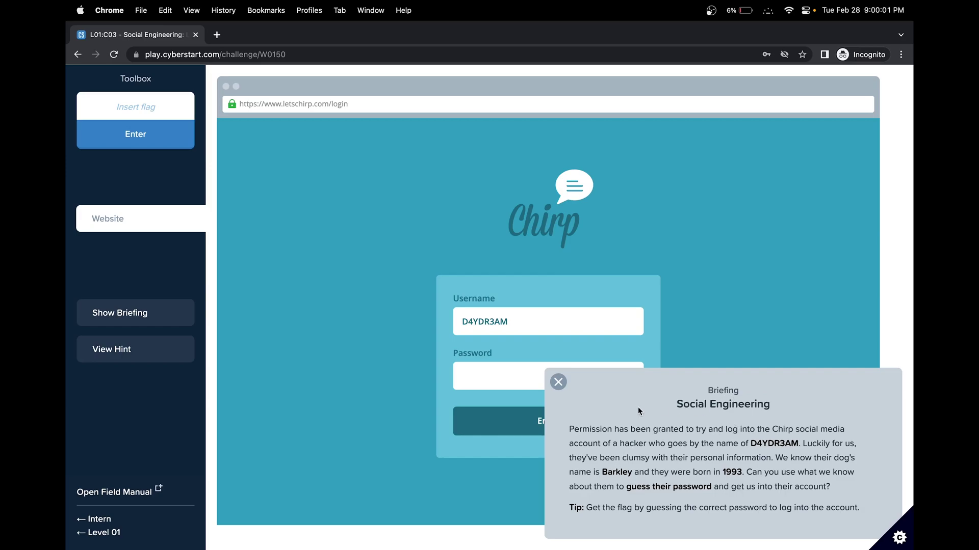
double_click(617, 472)
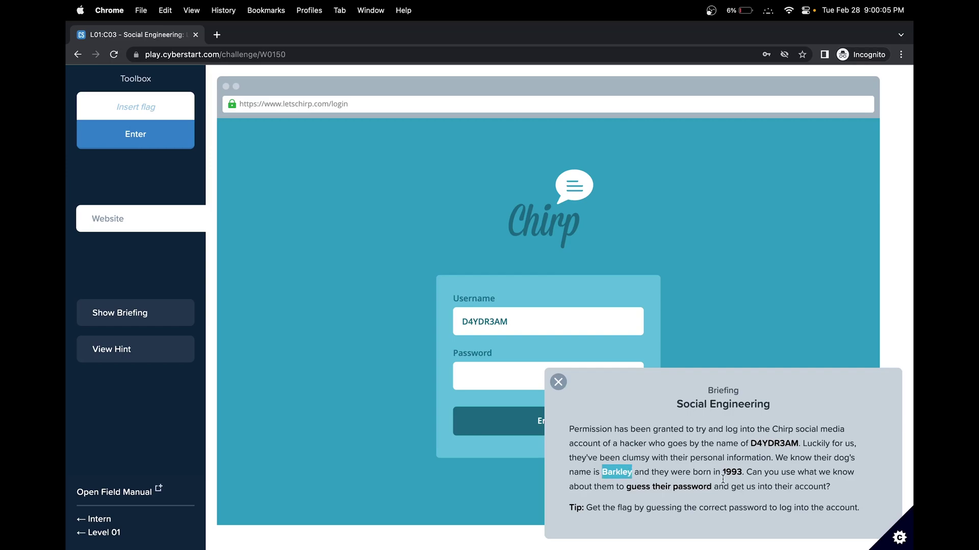
double_click(732, 472)
click(744, 305)
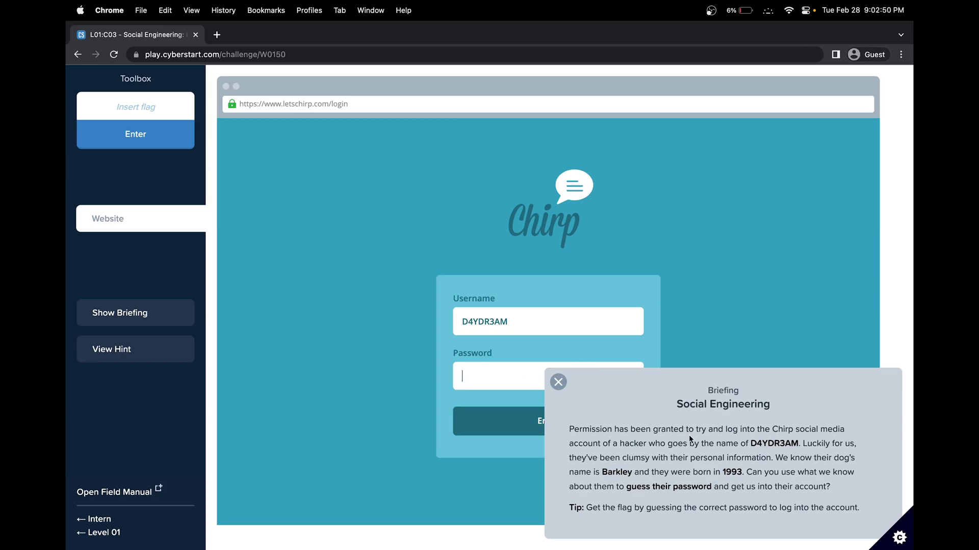
double_click(616, 473)
key(super+c)
click(492, 379)
key(super+v)
double_click(731, 474)
key(super+c)
click(497, 375)
key(super+v)
Close the briefing and log into the hacker's Chirp account, revealing the flag
click(558, 383)
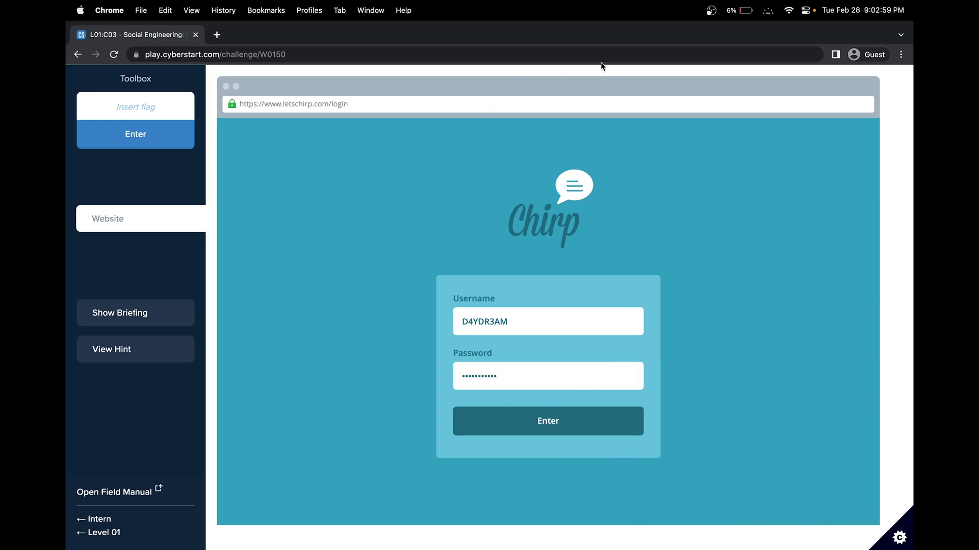
click(548, 421)
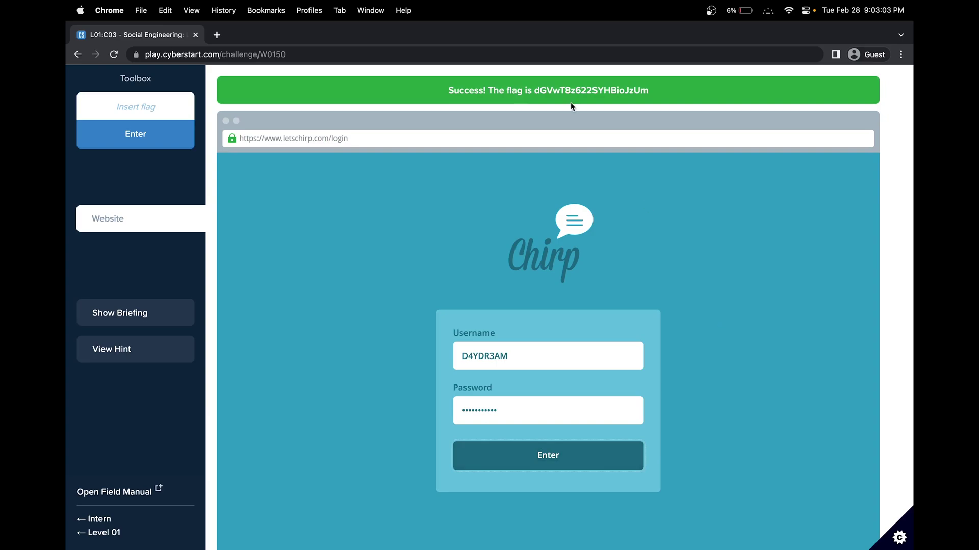
scroll(552, 152, down, 1)
scroll(553, 148, up, 1)
Copy the flag from the banner into the Insert flag box and submit it
double_click(553, 86)
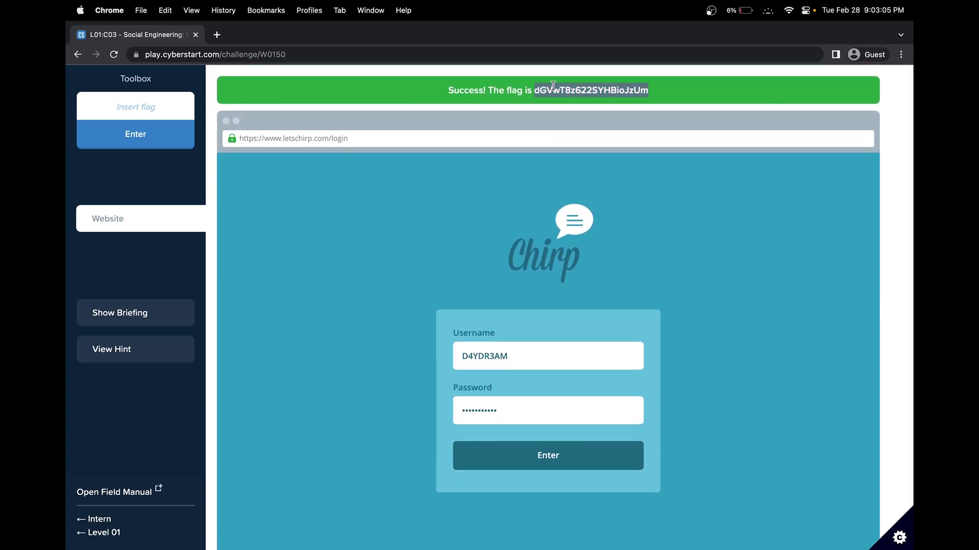
click(165, 108)
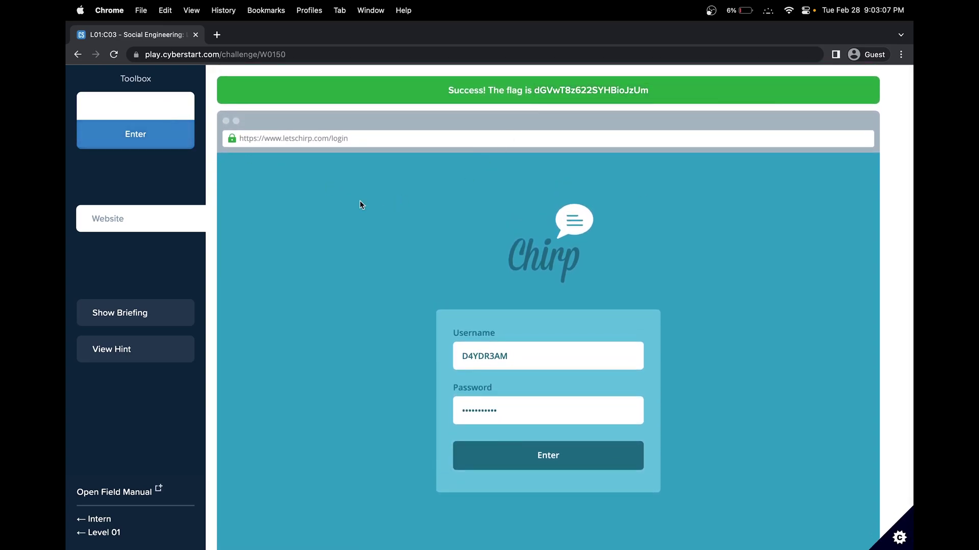
key(super+v)
key(Return)
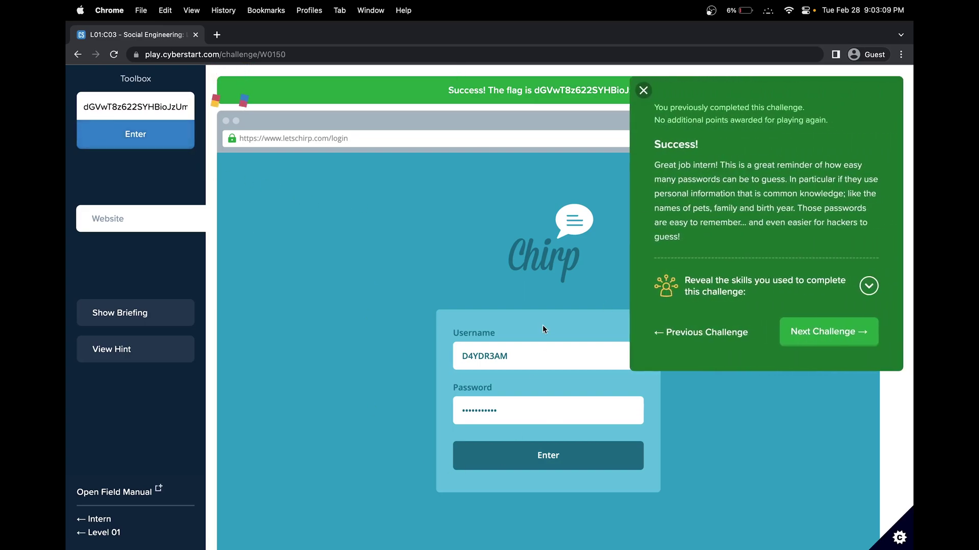